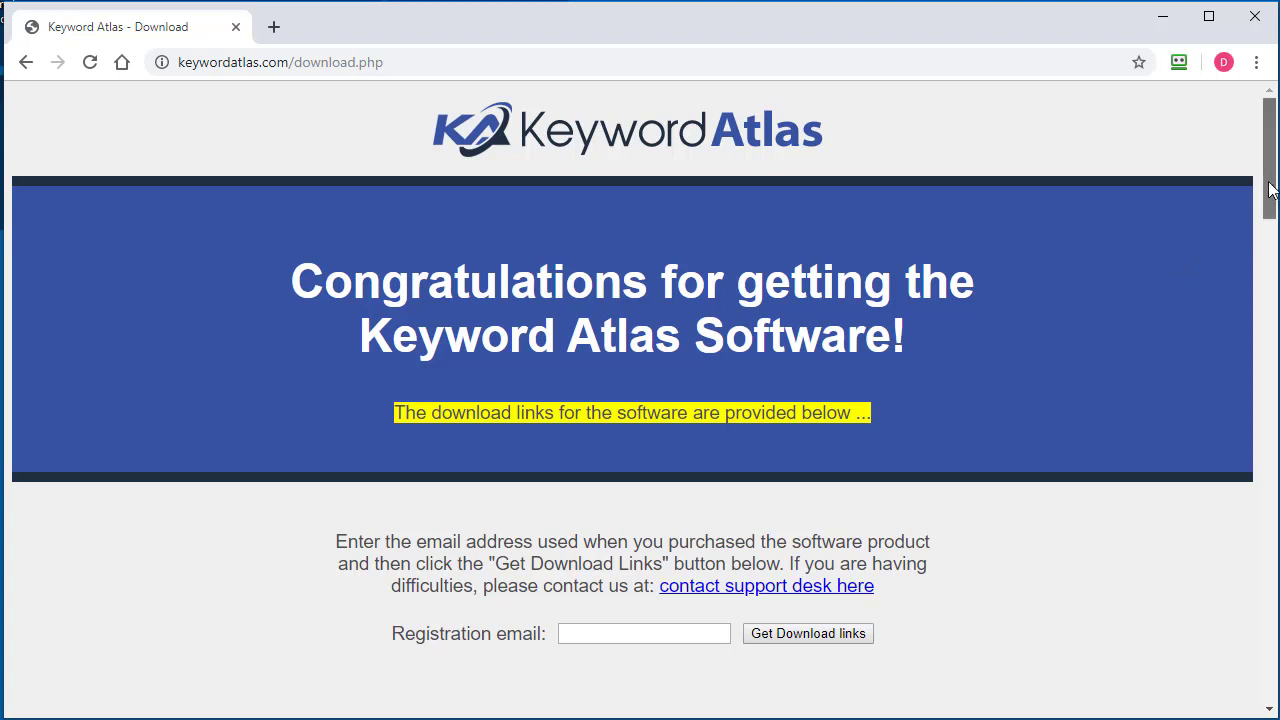
Scroll the keywordatlas.com download page to the Windows and Mac downloads for version 1.0.0.5
left_click_drag(1270, 190, 1273, 371)
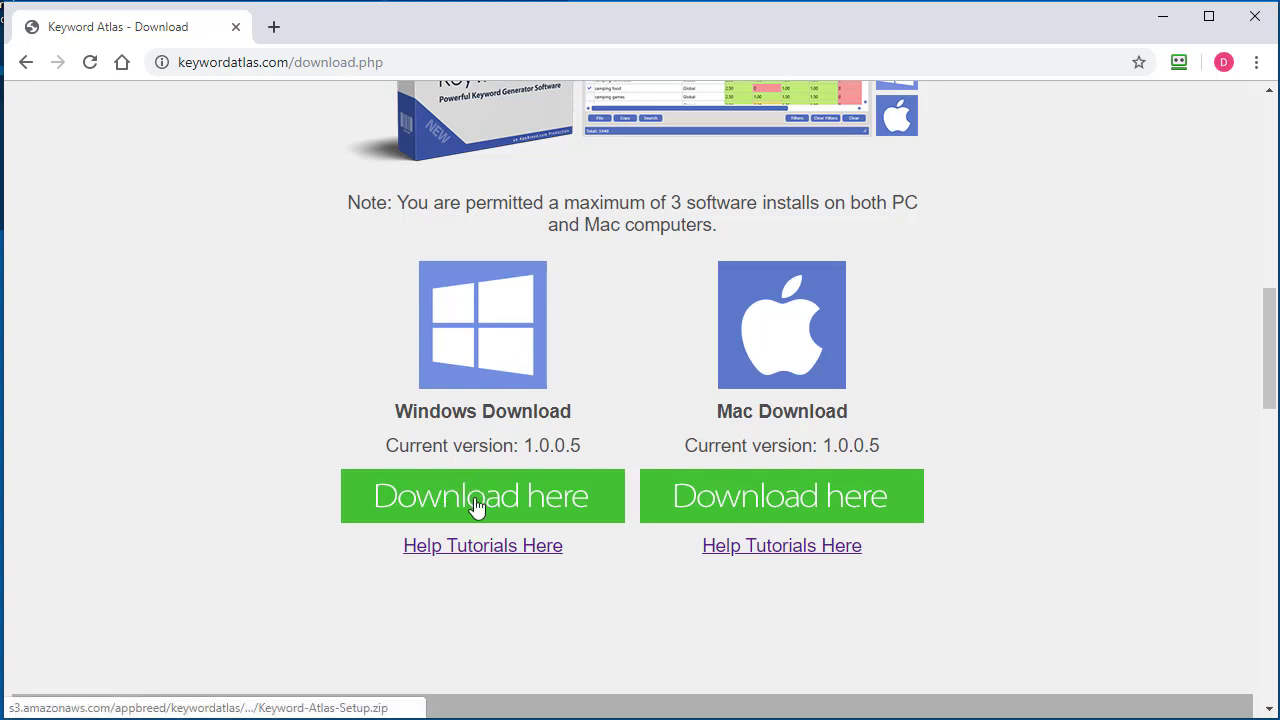
Save the Windows installer Keyword-Atlas-Setup.zip (13.8 MB) into the Downloads folder
left_click(531, 506)
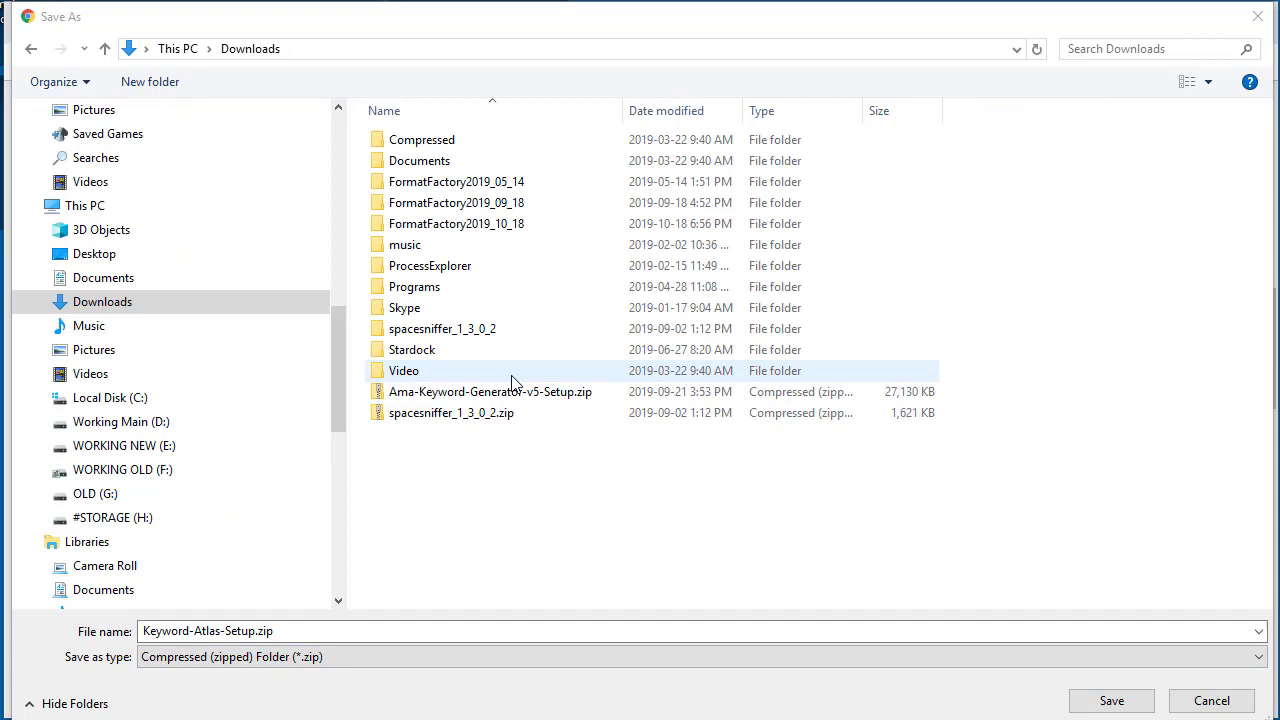
left_click_drag(337, 396, 335, 388)
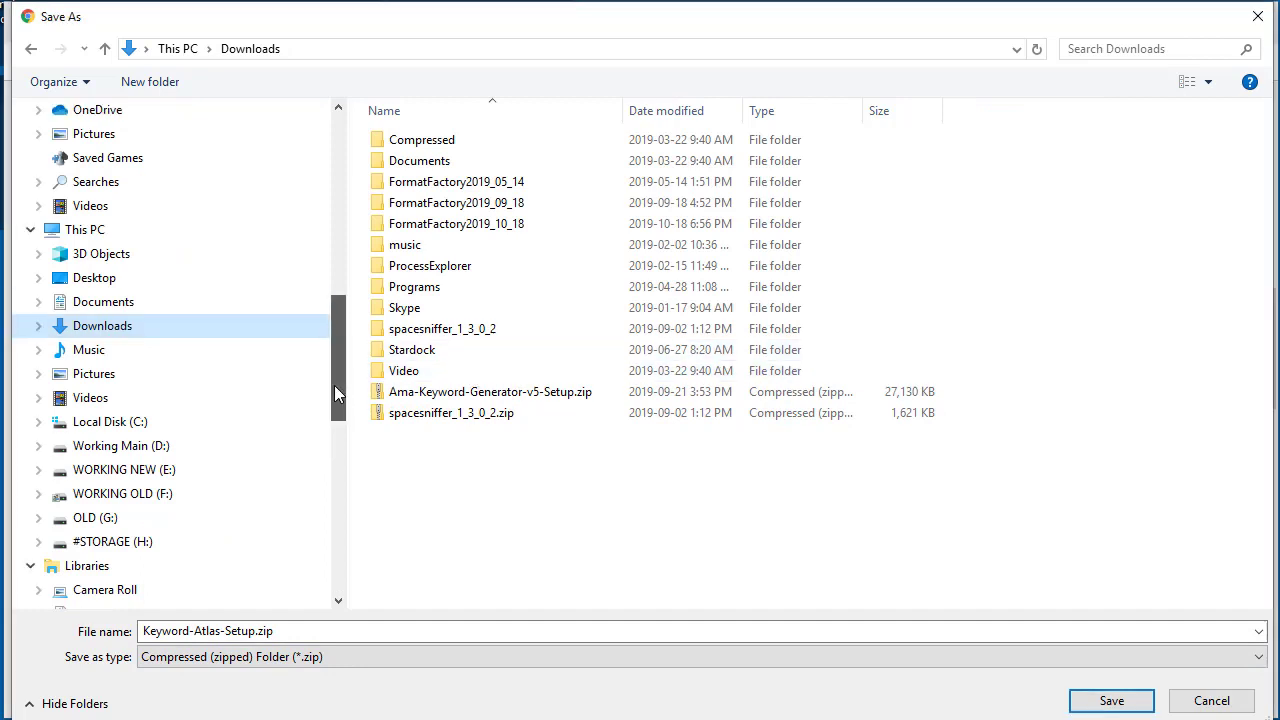
left_click(112, 328)
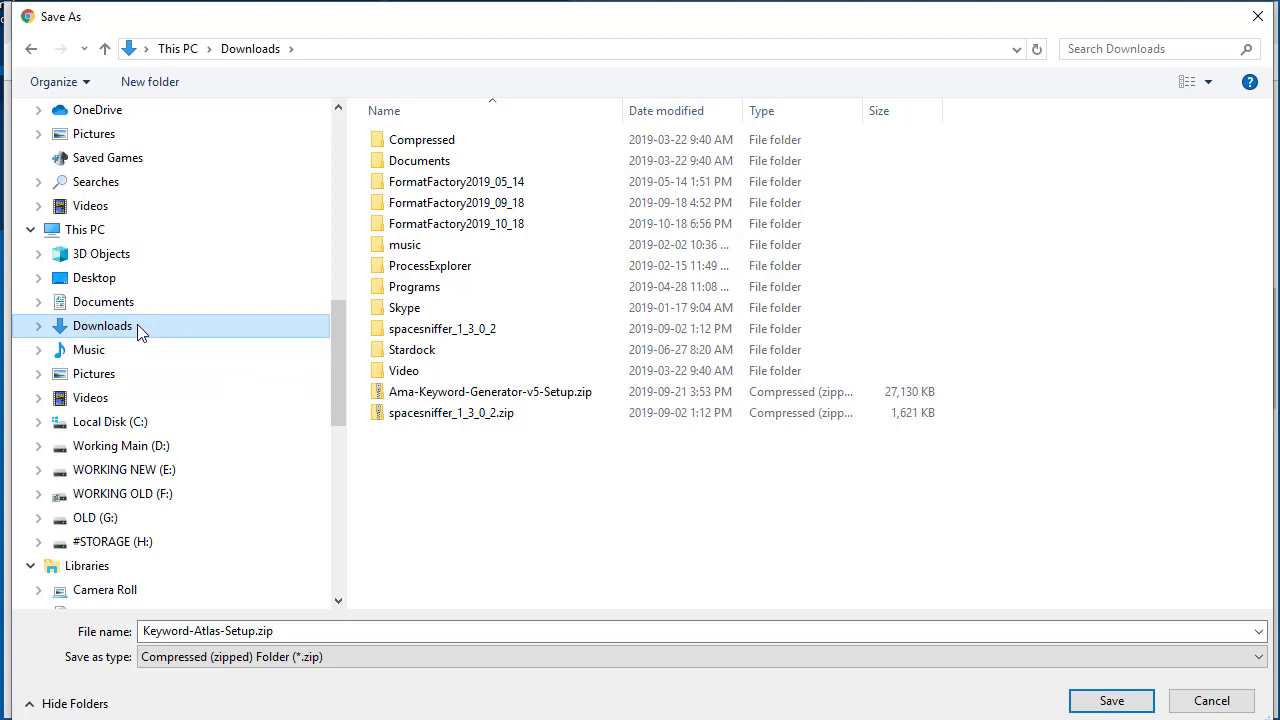
left_click(140, 284)
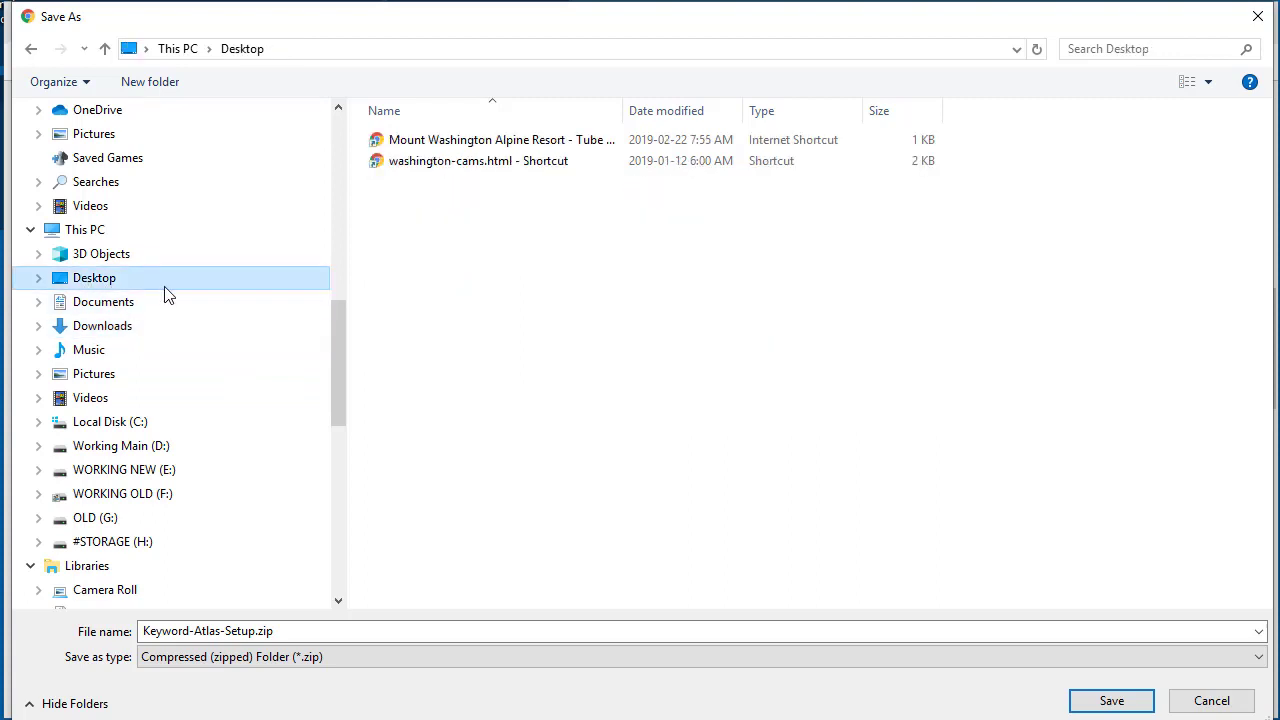
left_click(104, 334)
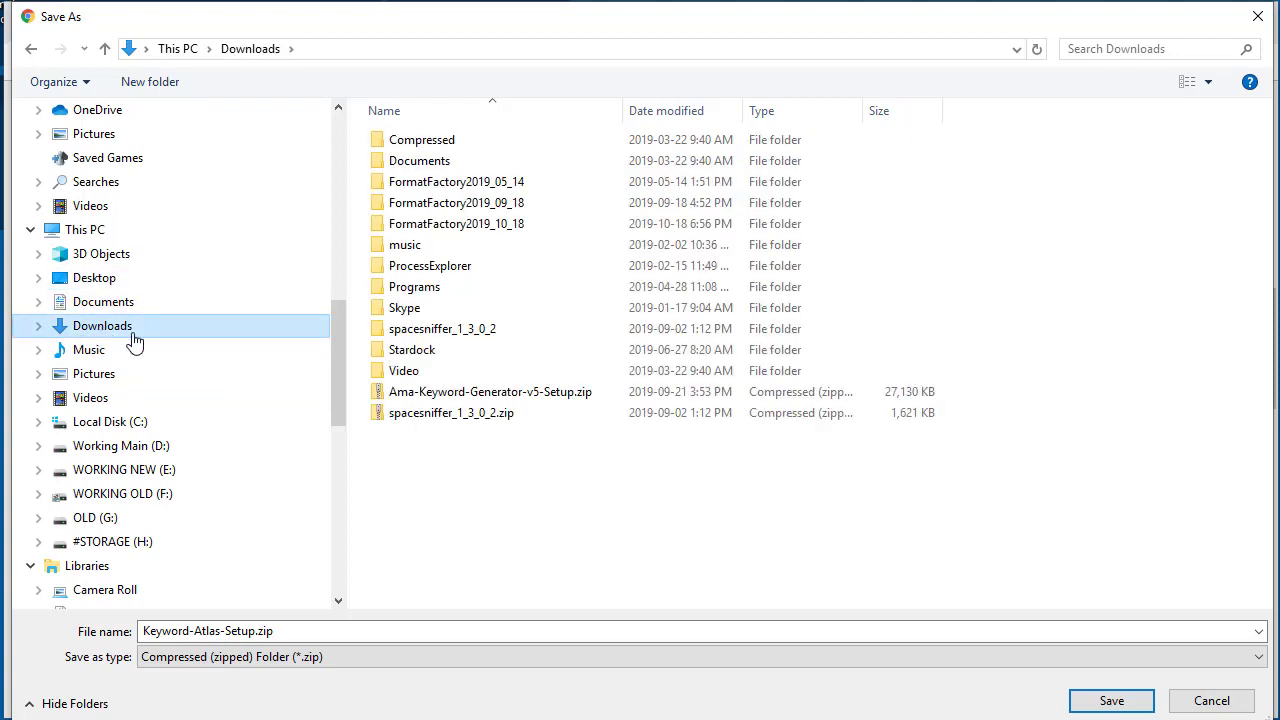
left_click(1110, 702)
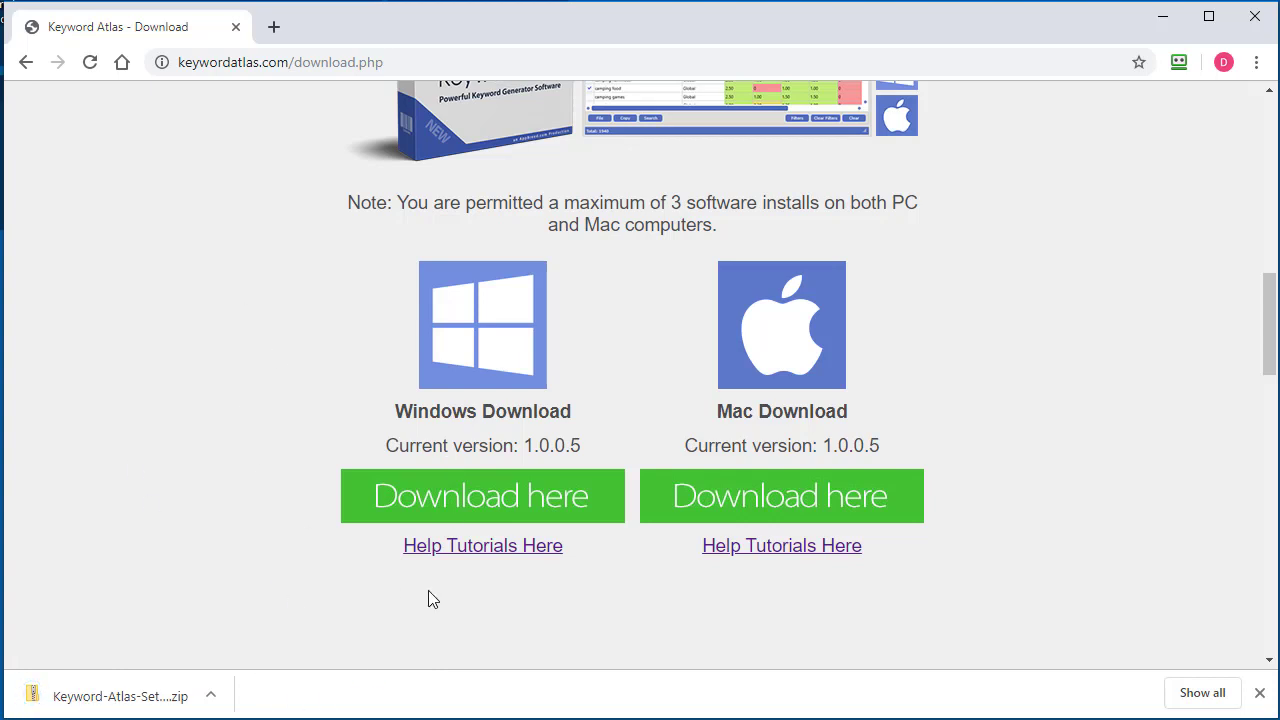
Show the downloaded Keyword-Atlas-Setup.zip in its Downloads folder in File Explorer
left_click(211, 694)
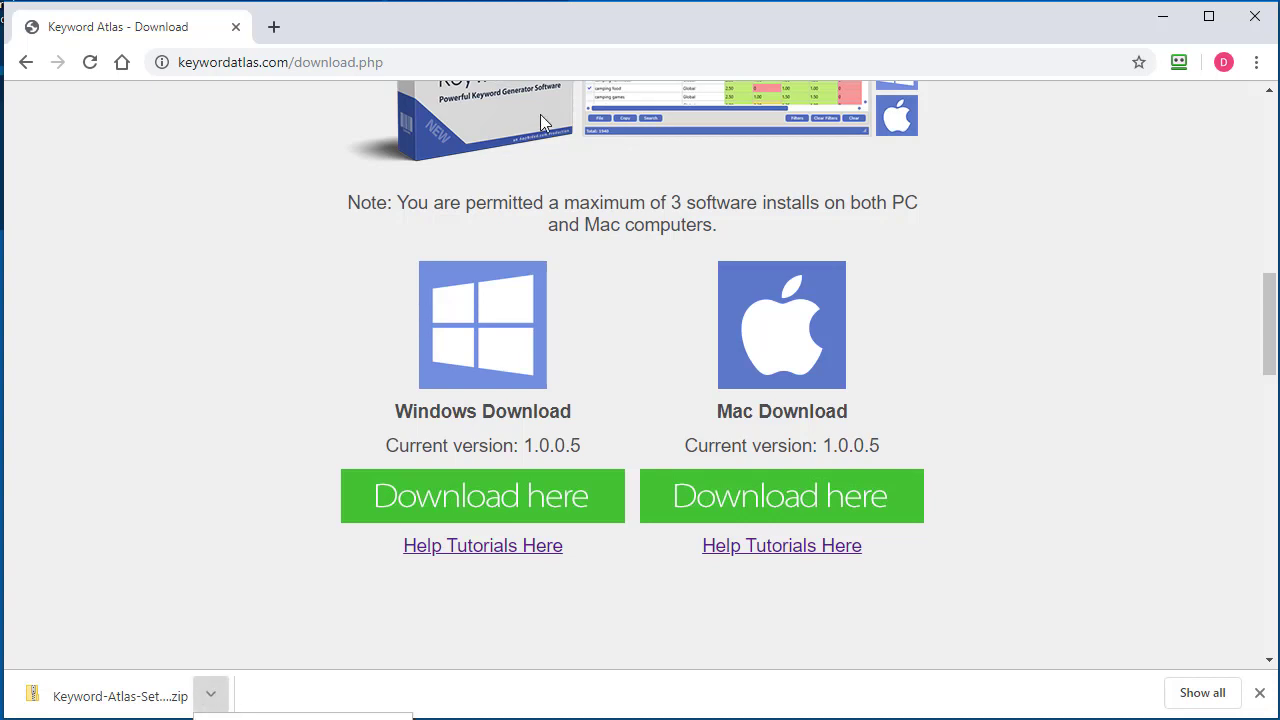
left_click_drag(587, 22, 597, 0)
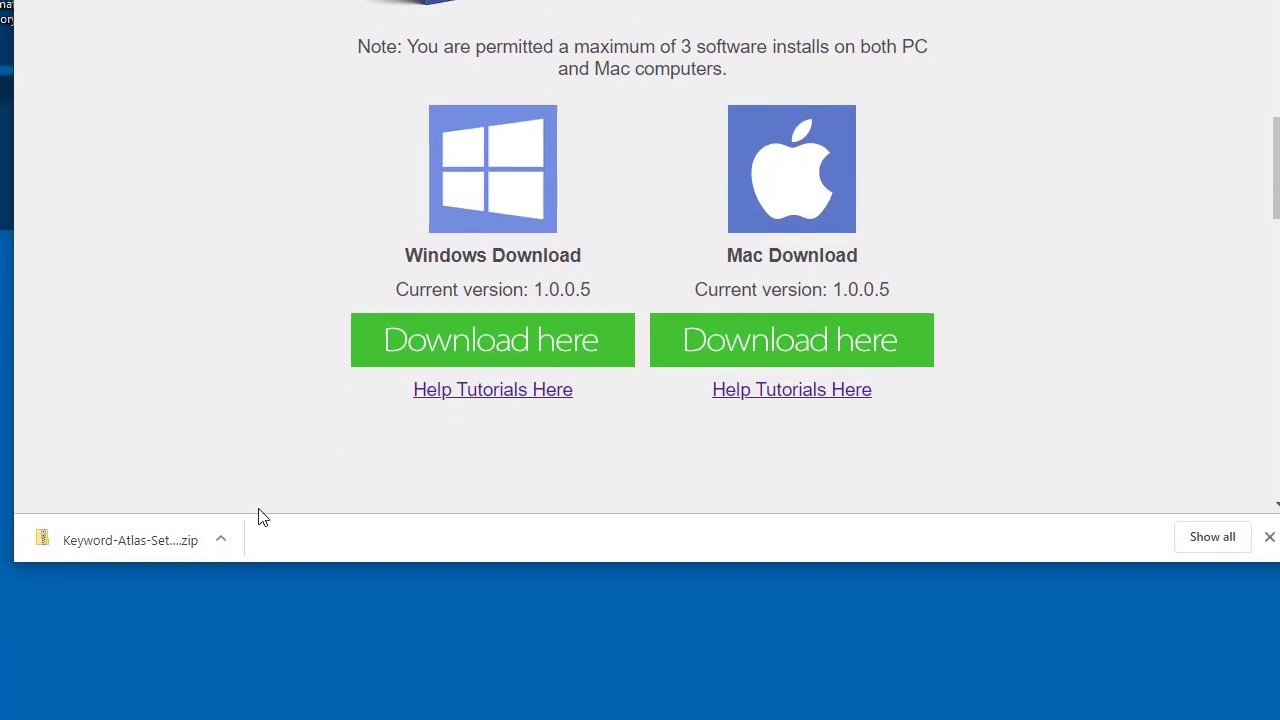
left_click(221, 540)
left_click(290, 634)
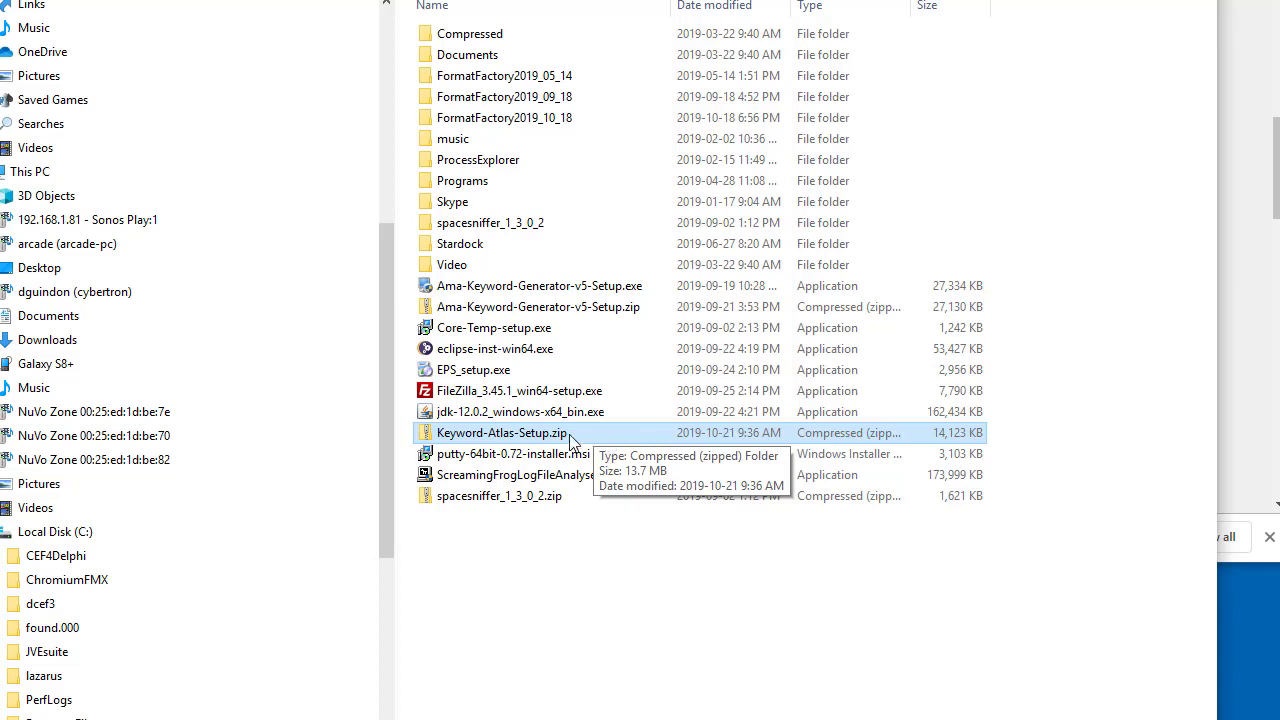
Extract Keyword-Atlas-Setup.zip into the suggested Keyword-Atlas-Setup folder
right_click(569, 434)
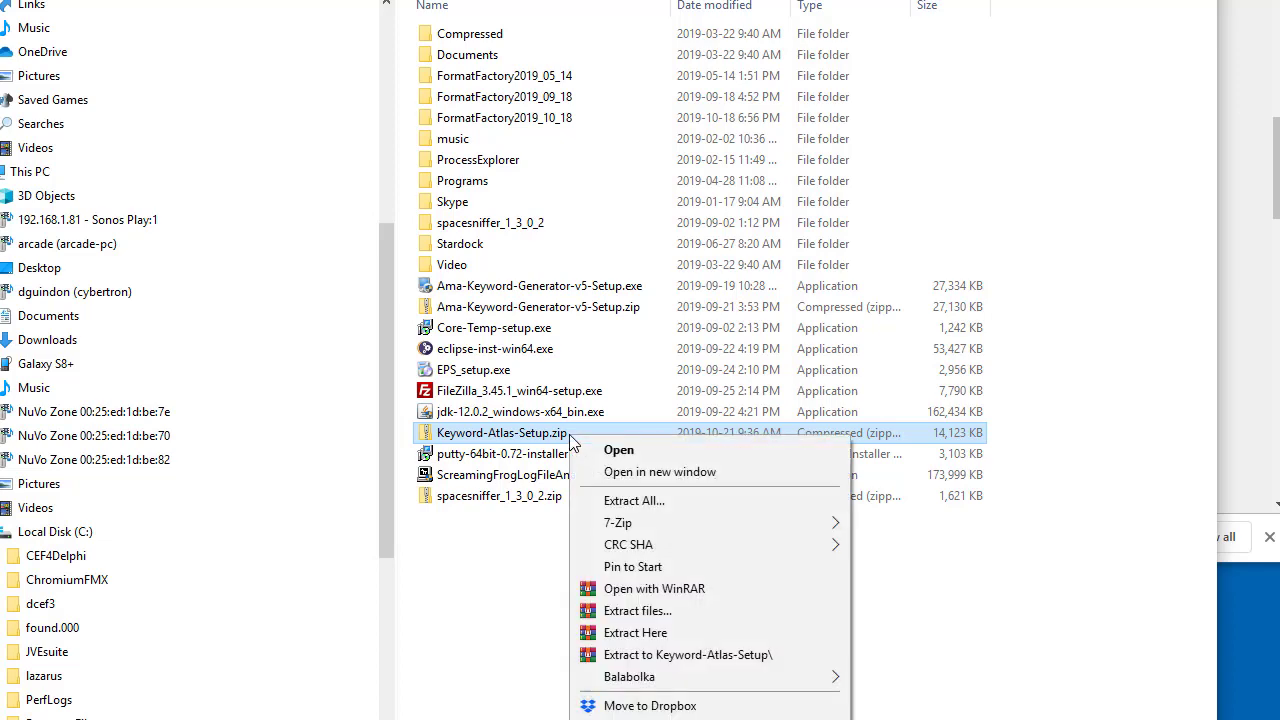
left_click(660, 502)
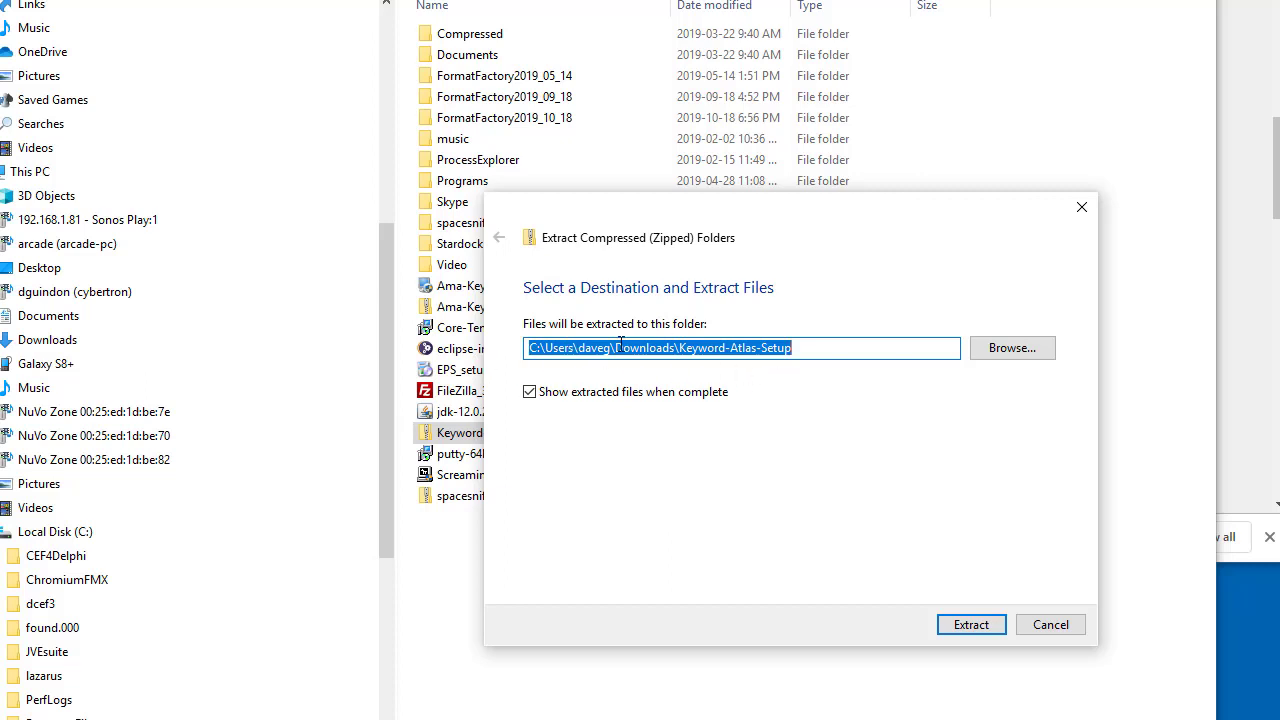
left_click(978, 630)
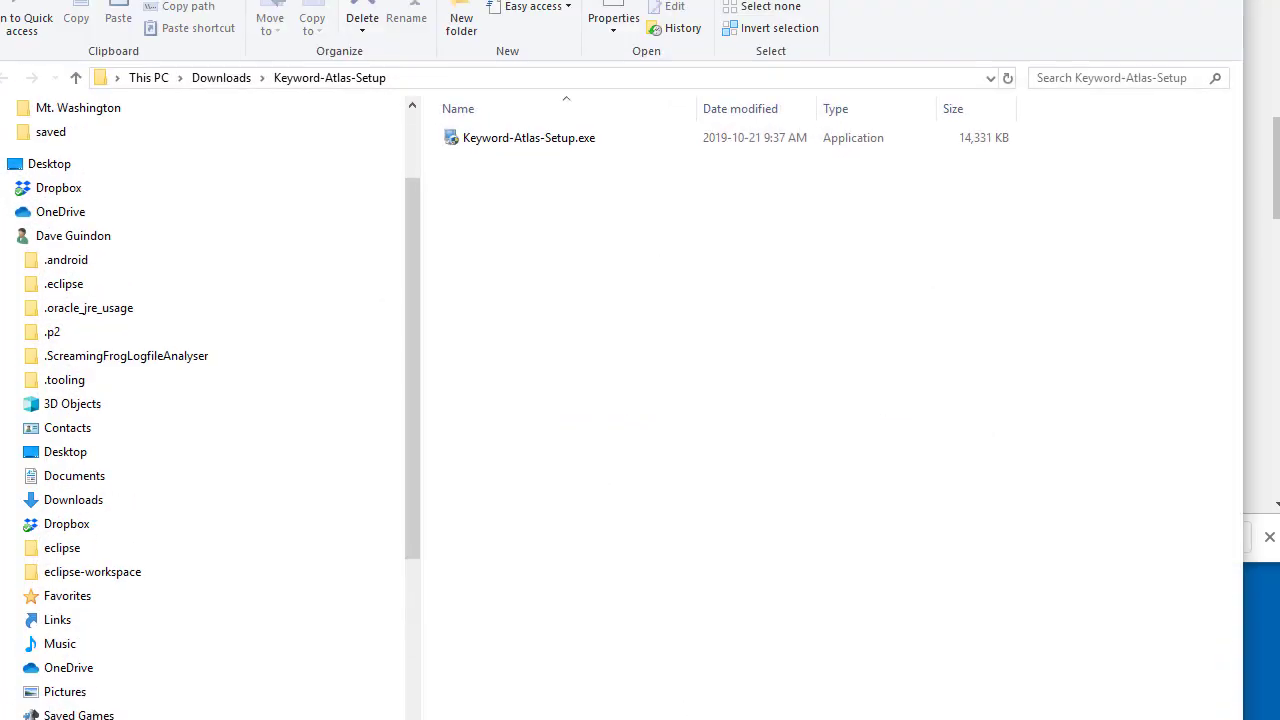
Run Keyword-Atlas-Setup.exe as administrator, which raises a SmartScreen warning
left_click(520, 356)
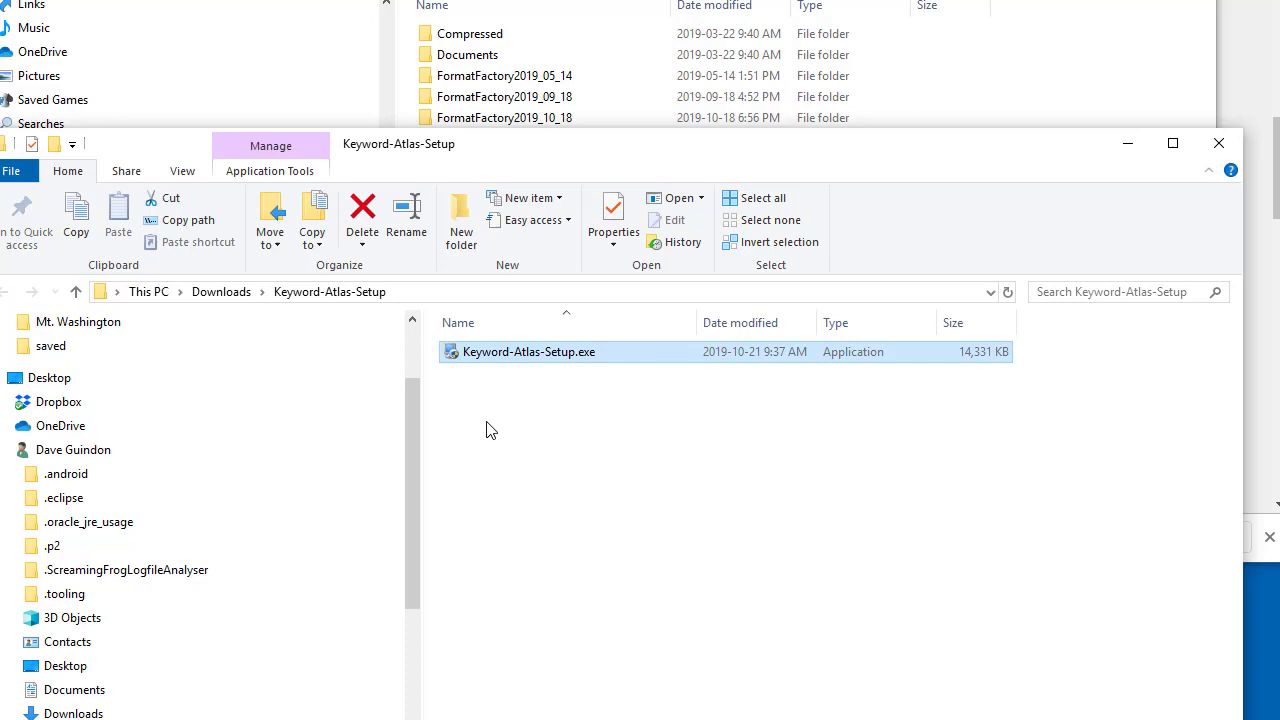
right_click(494, 351)
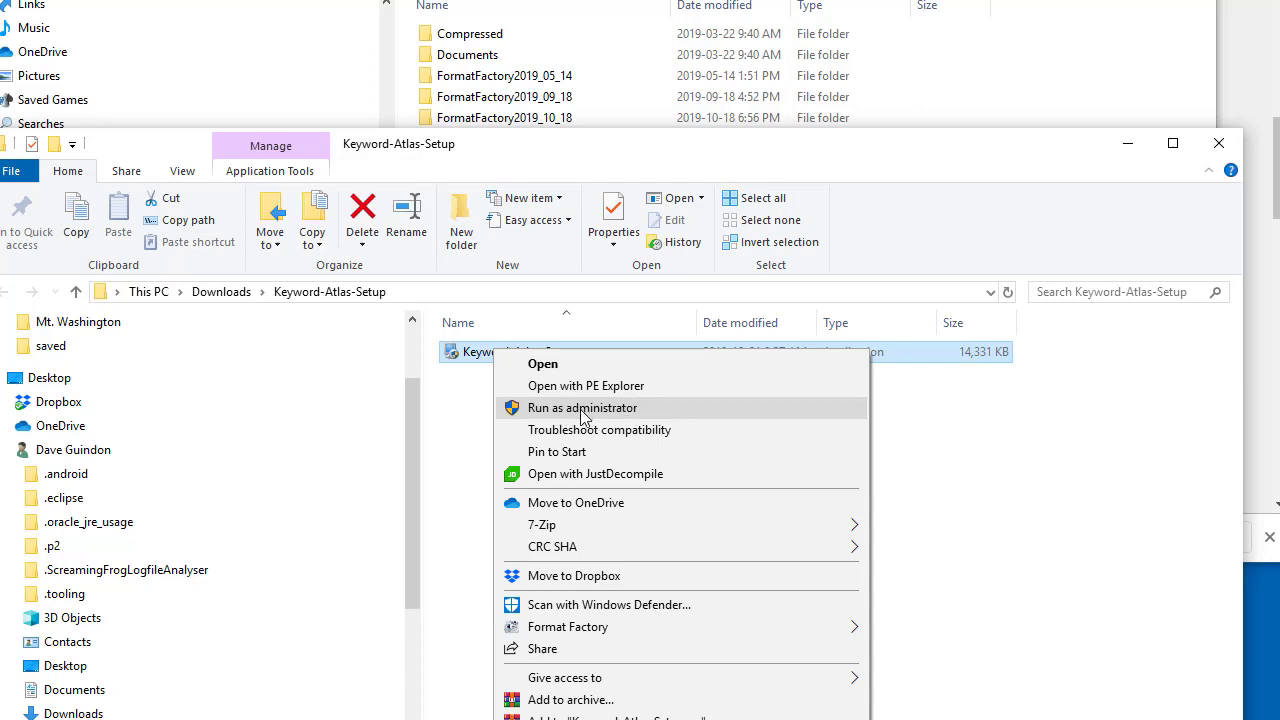
left_click(440, 447)
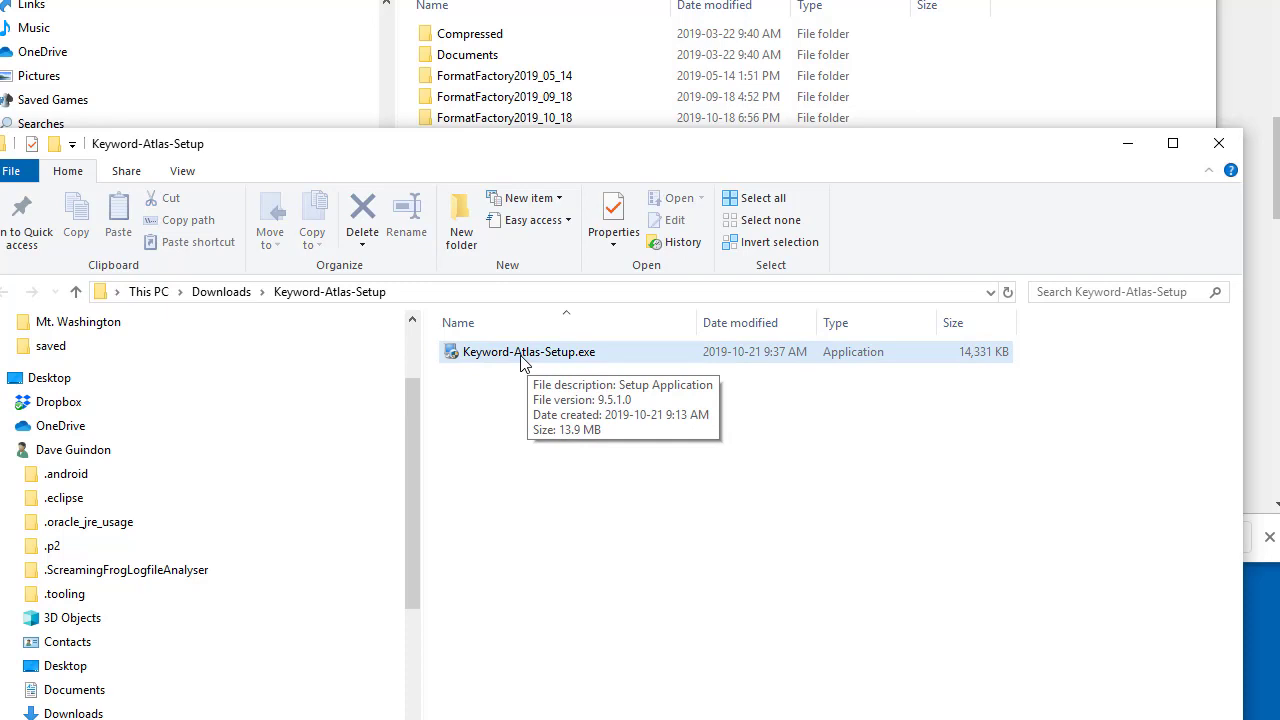
right_click(481, 357)
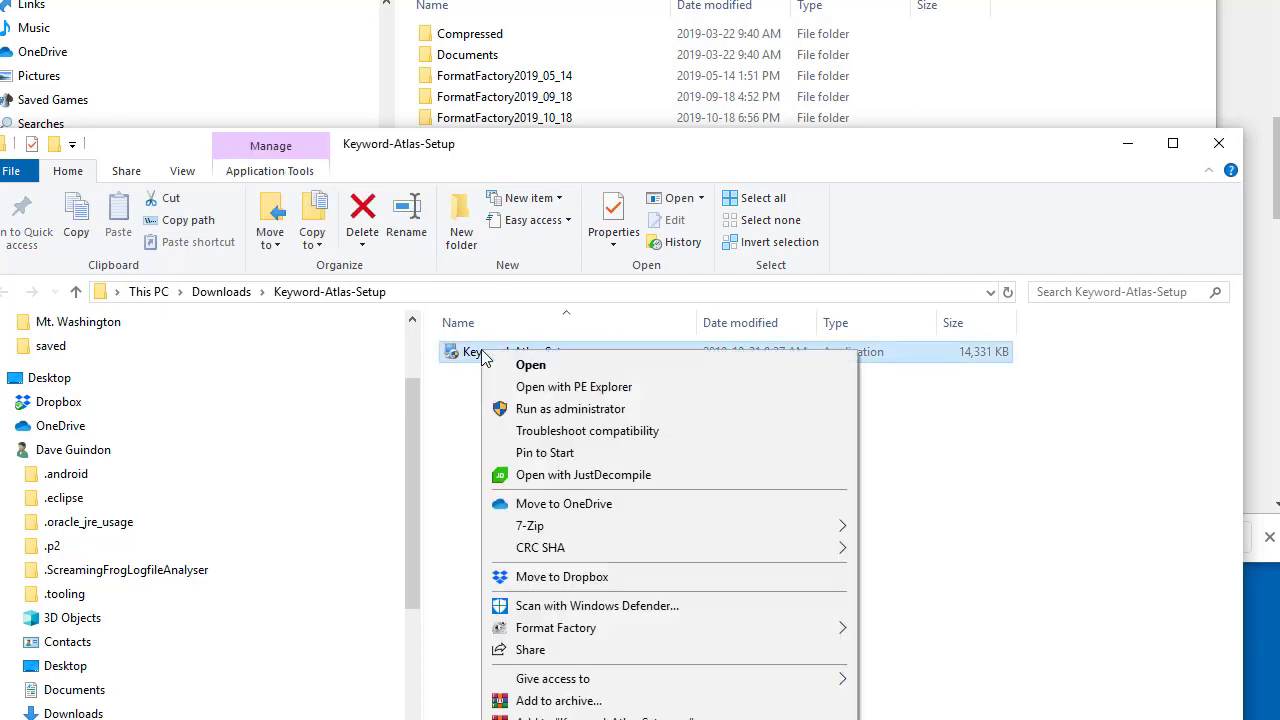
left_click(540, 412)
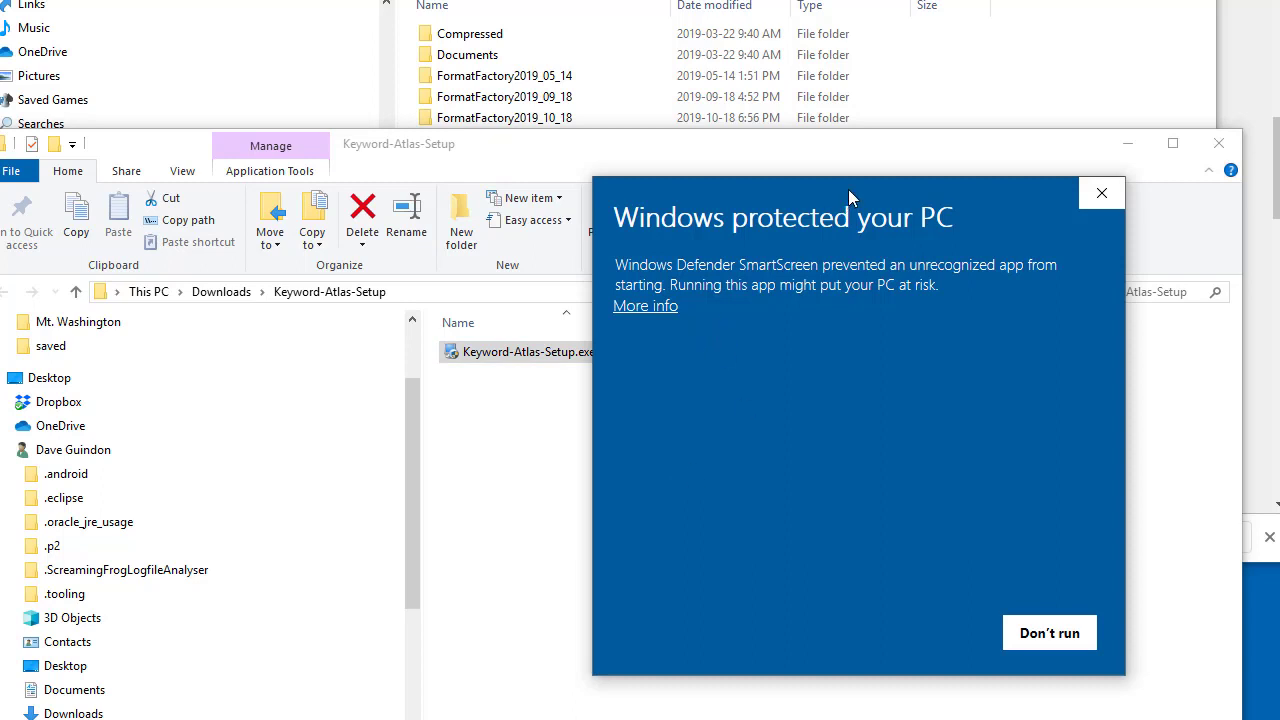
Bypass the SmartScreen warning with More info and Run anyway to reach the installer's Welcome page
left_click_drag(848, 187, 653, 175)
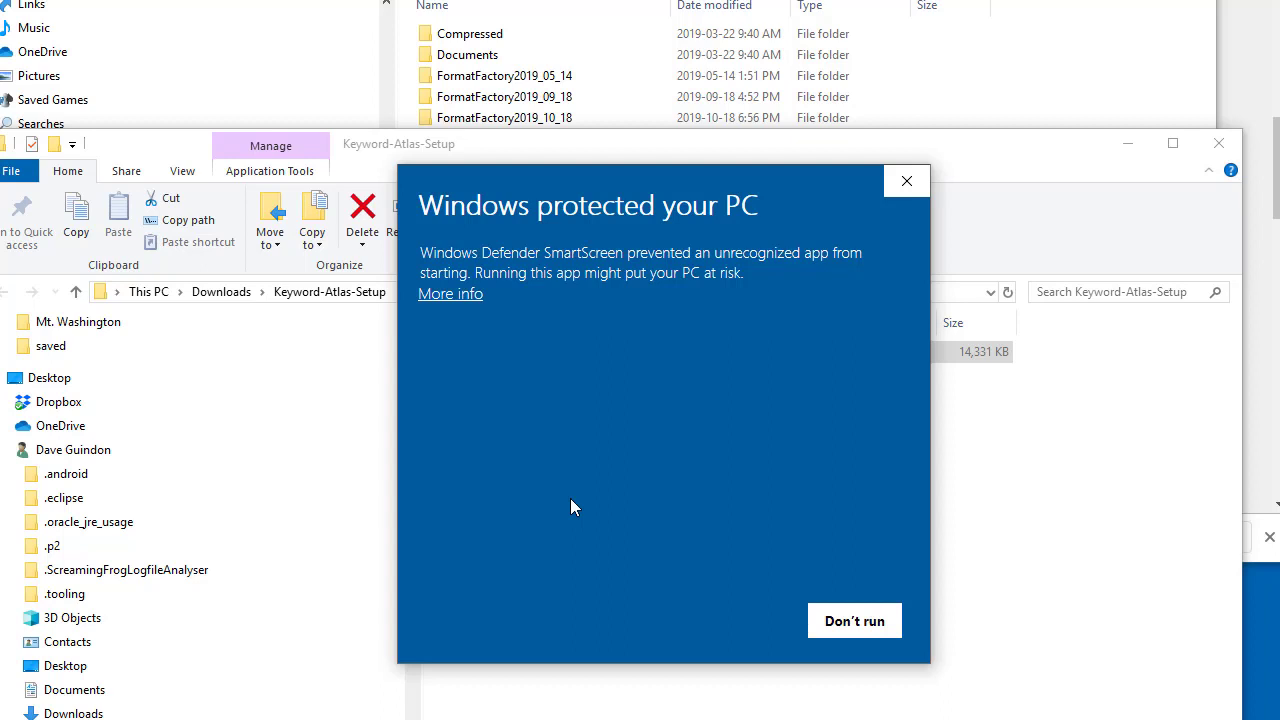
left_click(468, 301)
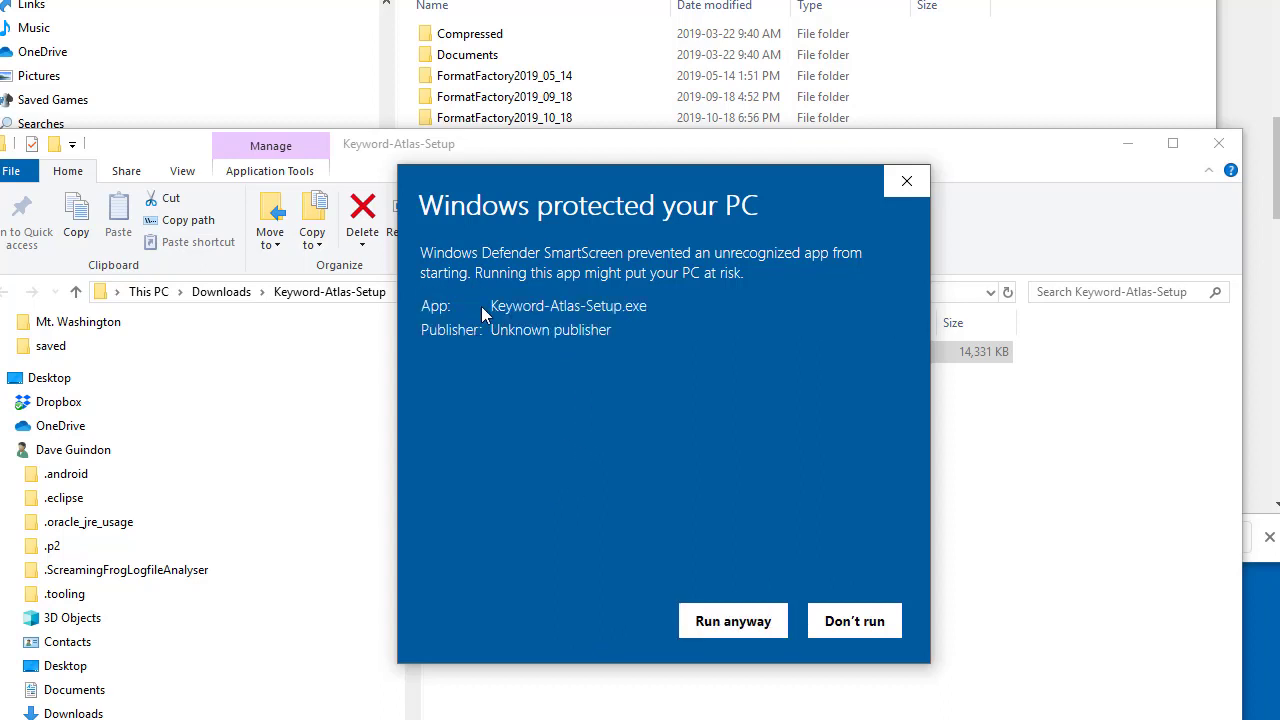
left_click(733, 622)
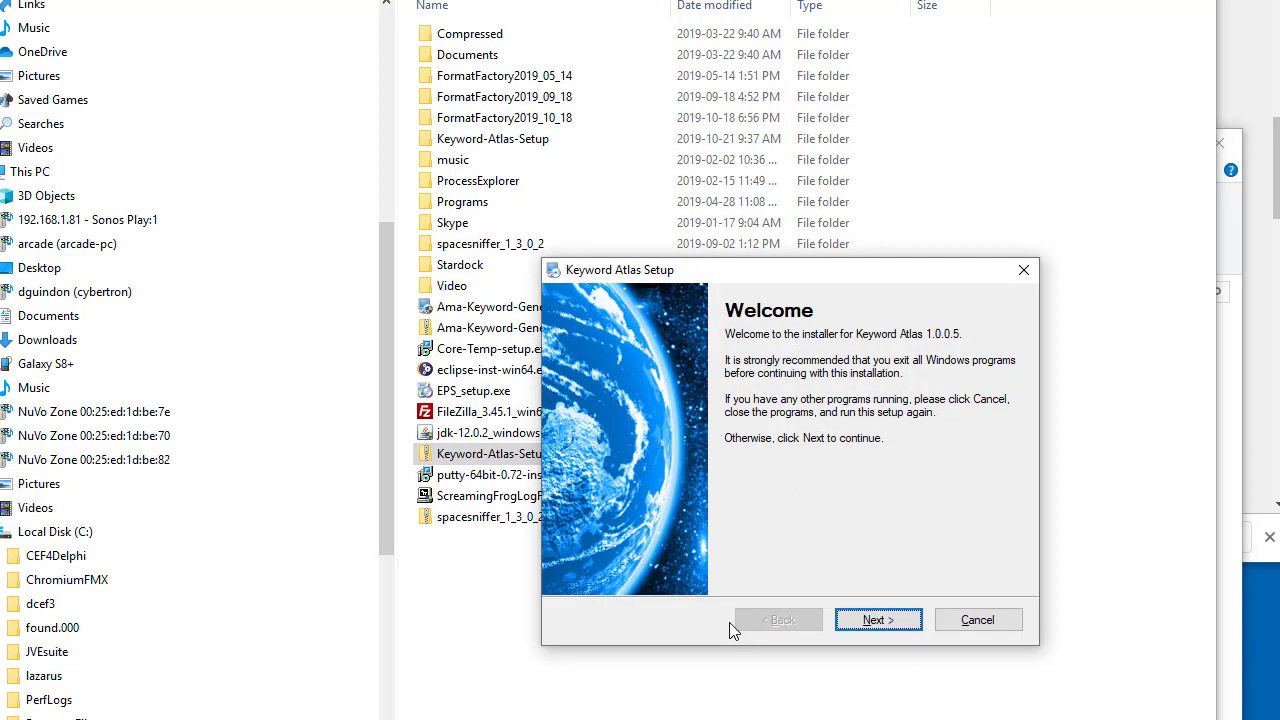
Accept the license, keep the default Program Files folder, install, and finish with Keyword Atlas opening
left_click(880, 621)
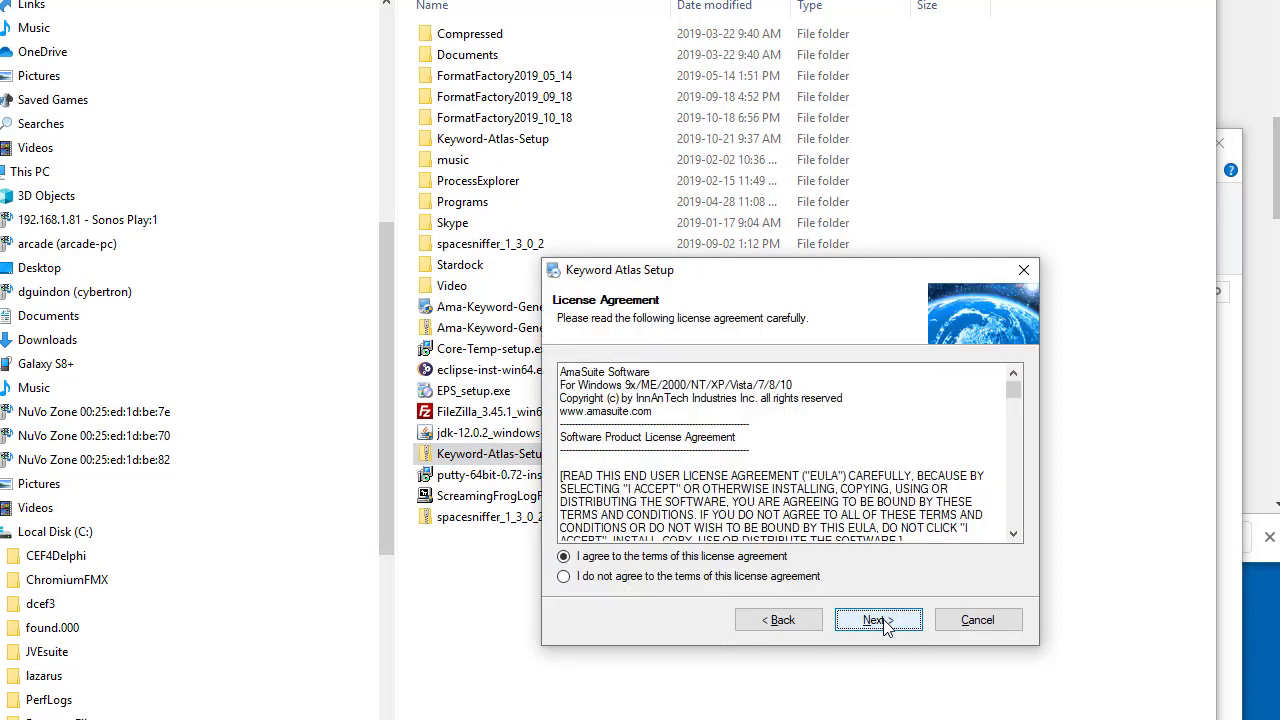
left_click(886, 627)
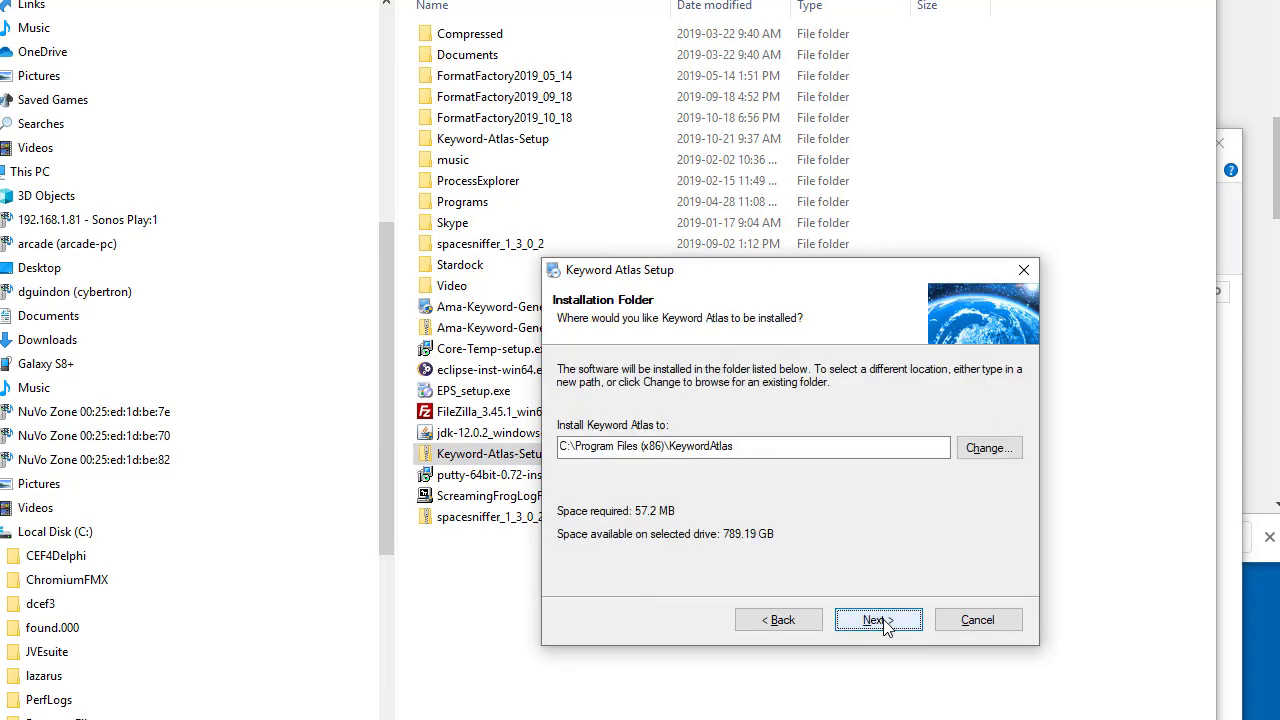
left_click(886, 627)
left_click(884, 621)
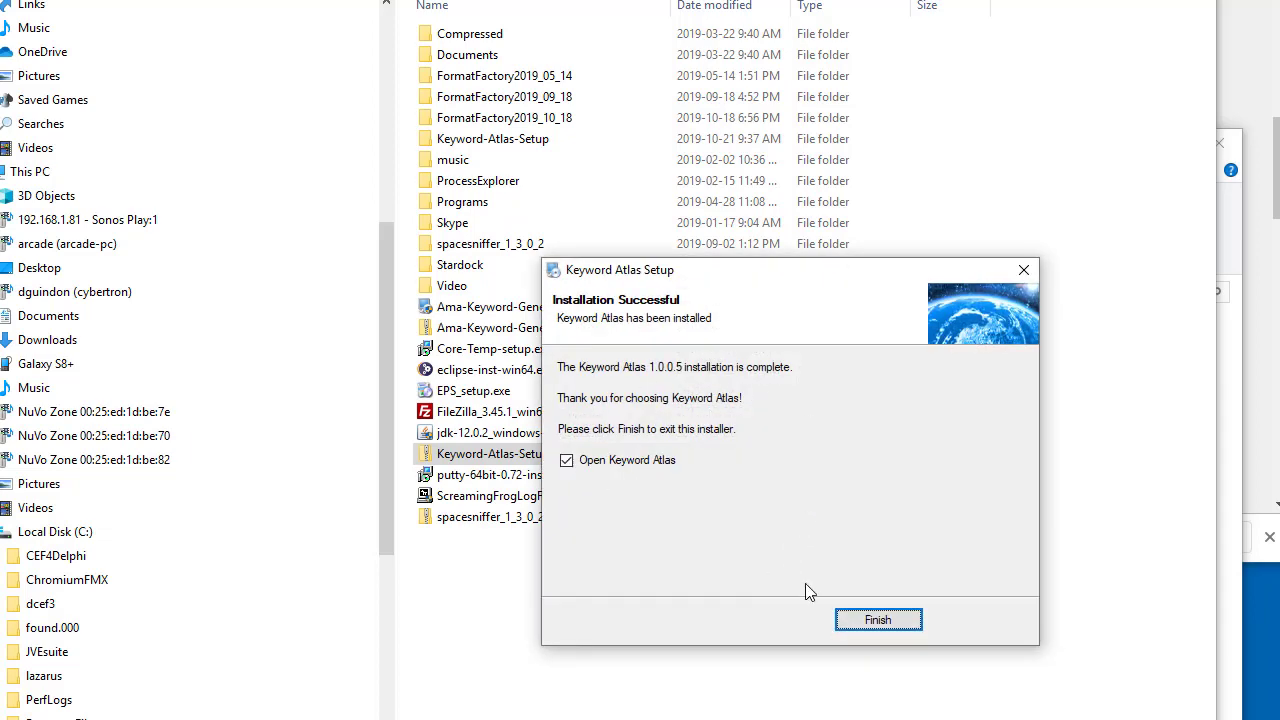
left_click(876, 621)
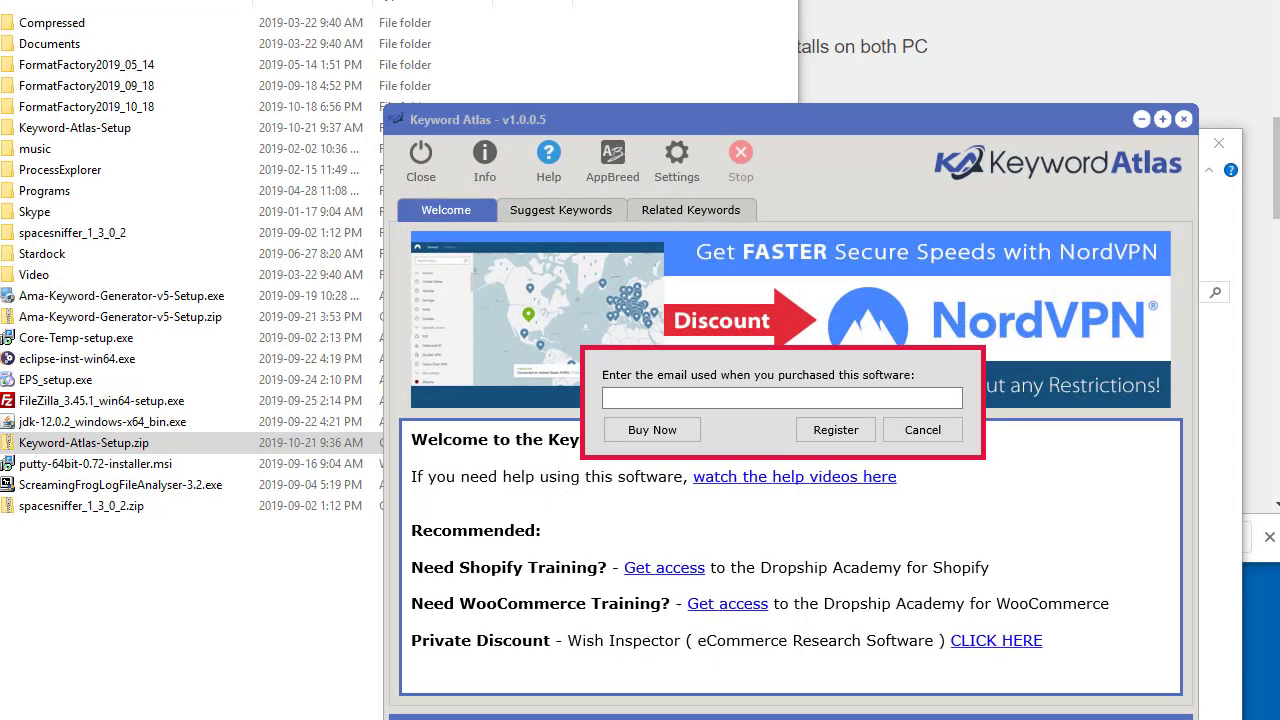
Register Keyword Atlas with the purchase e-mail, confirm the success message, and switch to Suggest Keywords
left_click(743, 395)
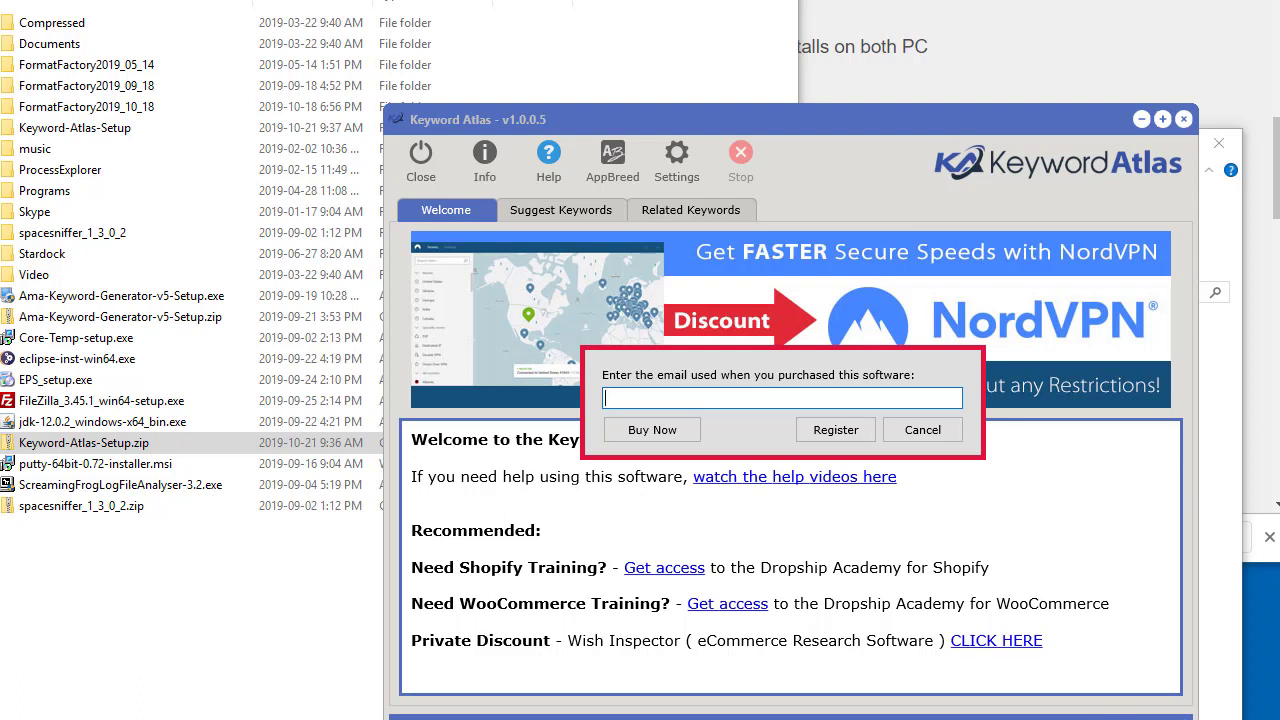
key("Return")
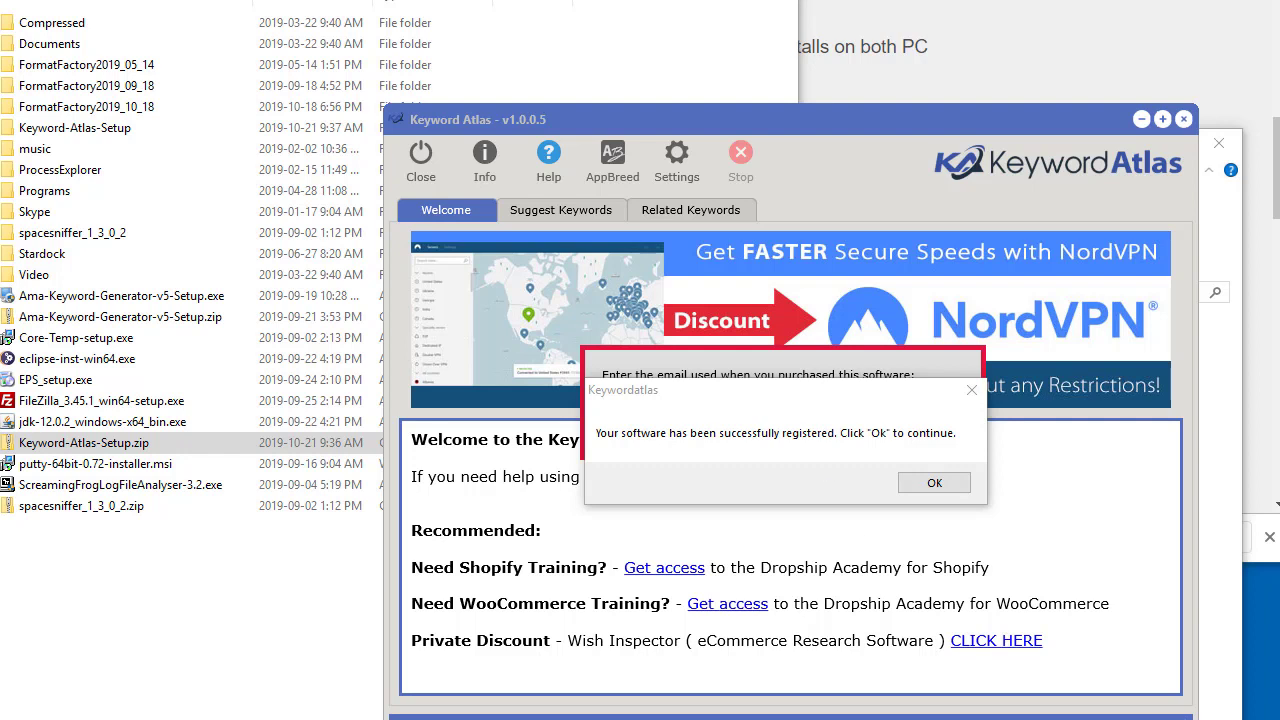
key("Return")
left_click(590, 212)
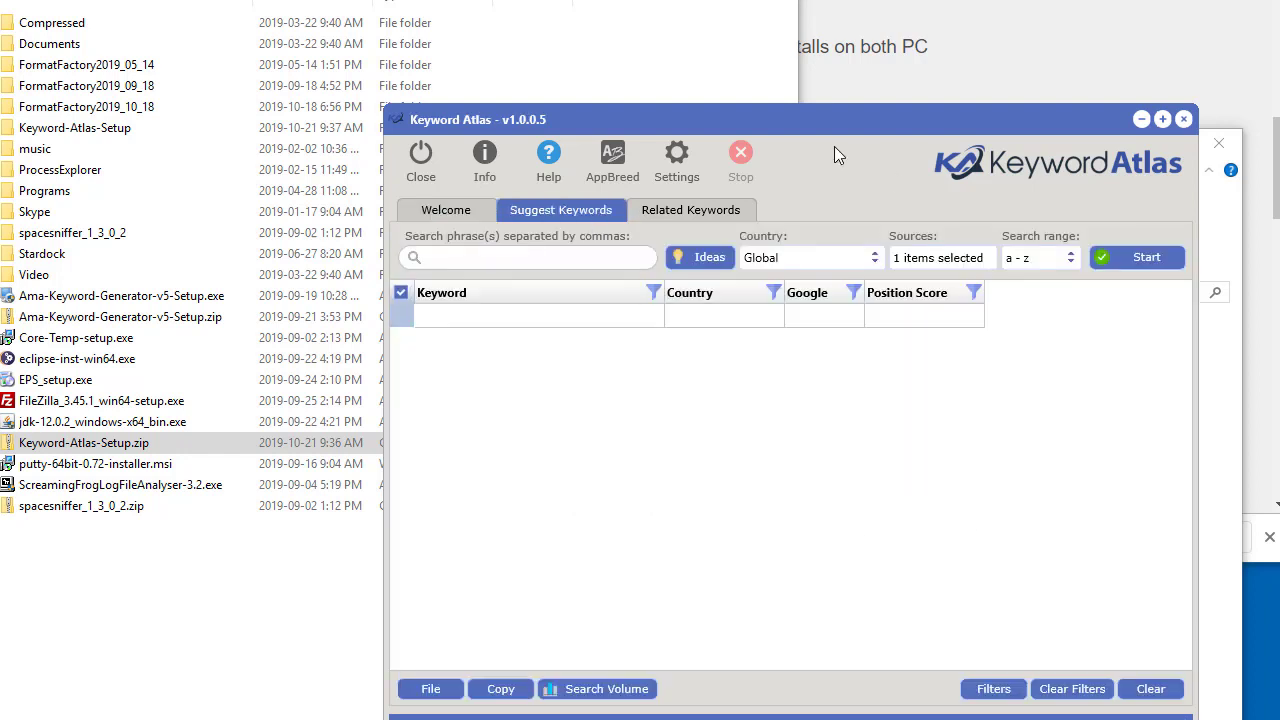
left_click_drag(830, 123, 746, 81)
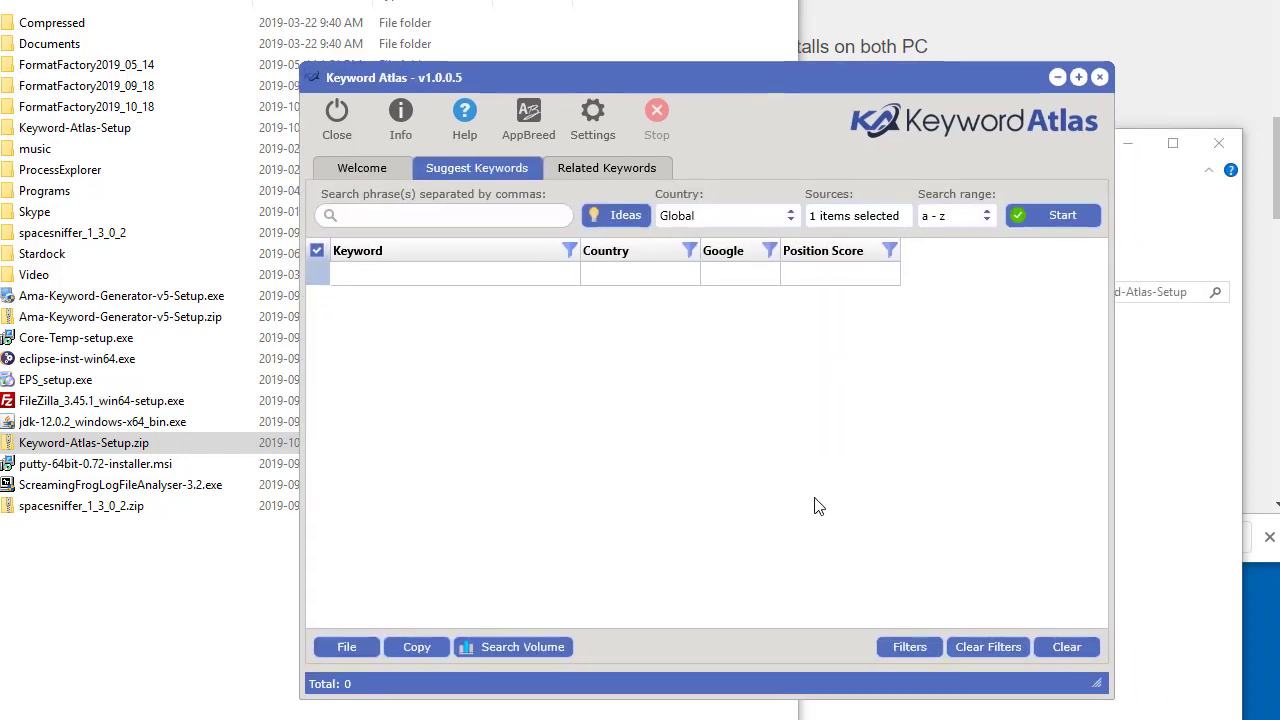